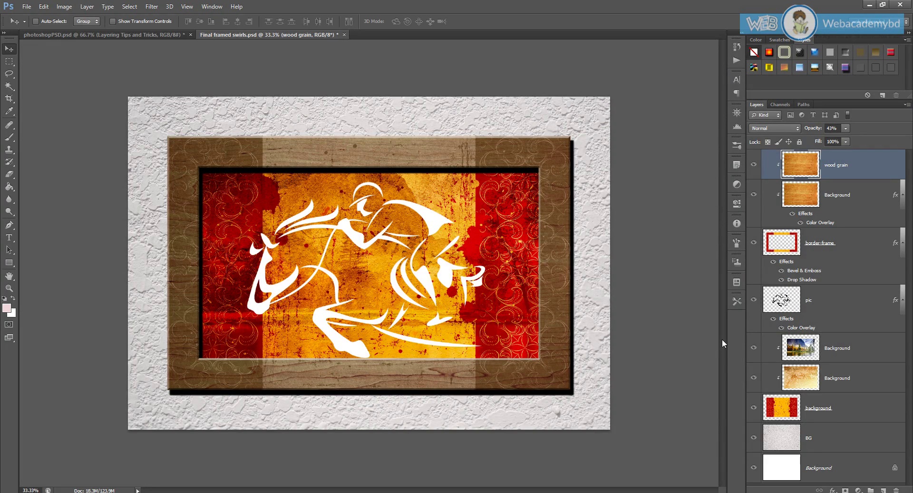
Deselect all layers and add a new empty layer at the top of the layer stack
key("alt+comma")
left_click(891, 485)
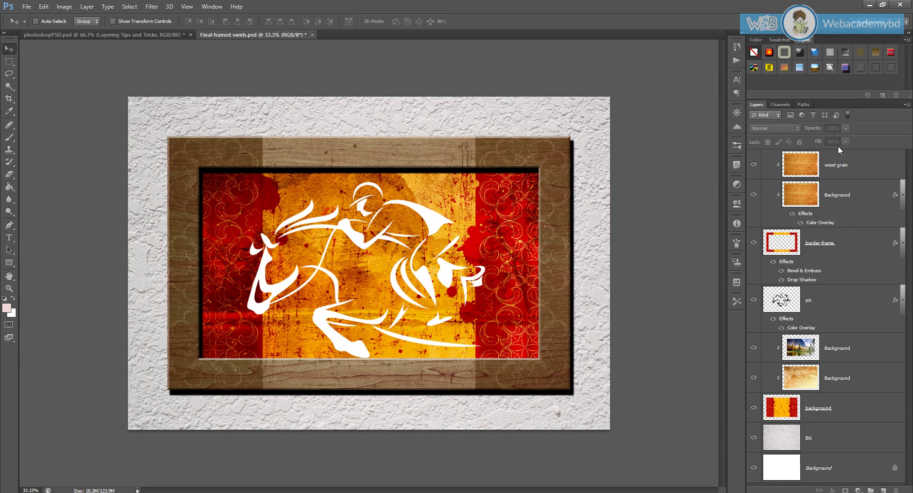
left_click(883, 489)
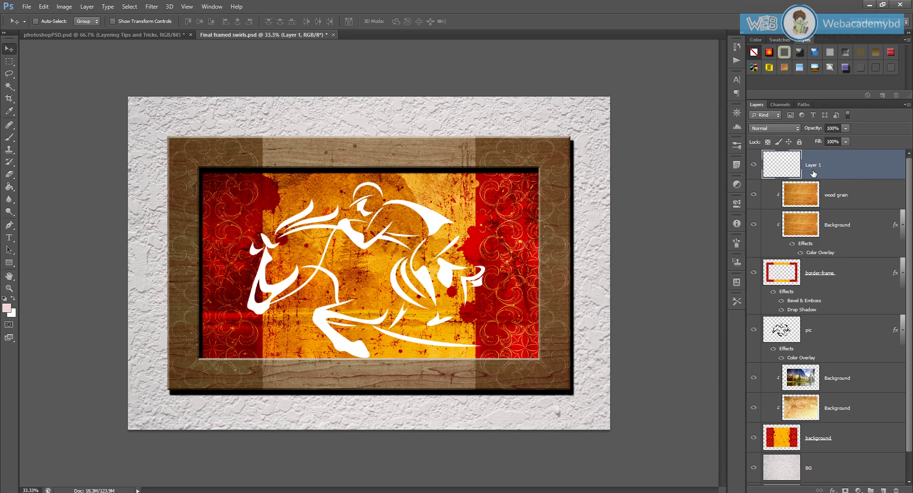
Send the new empty layer to the back of the stack and bring it to the front again
left_click(87, 6)
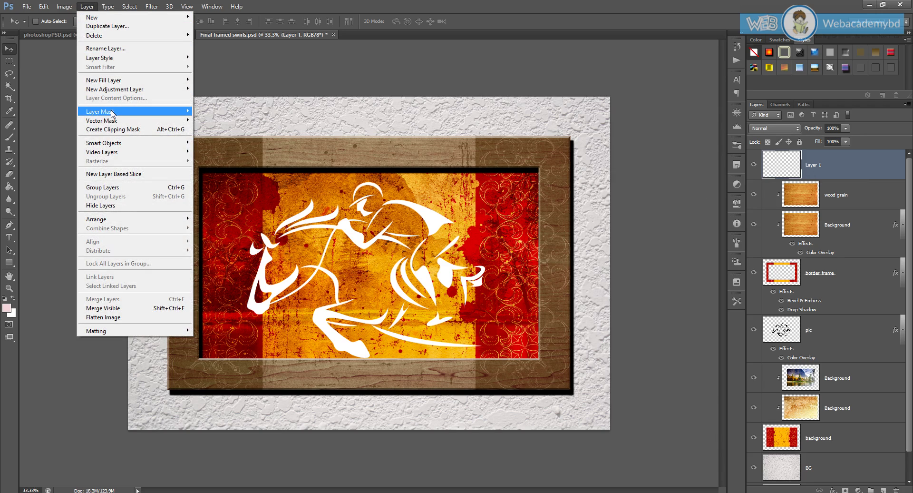
mouse_move(122, 221)
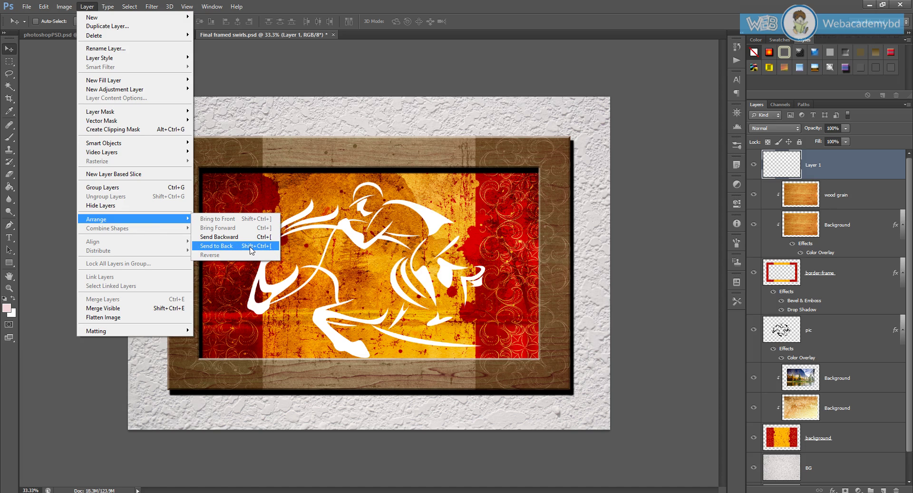
left_click(251, 248)
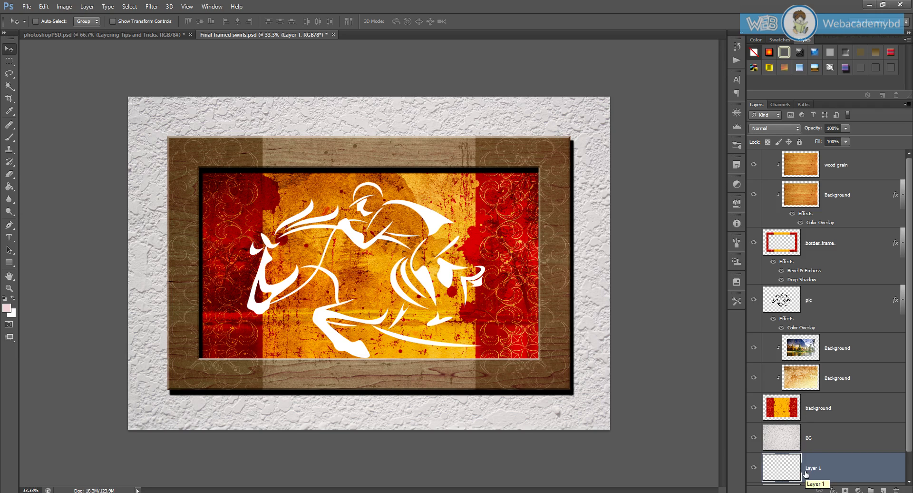
left_click(87, 6)
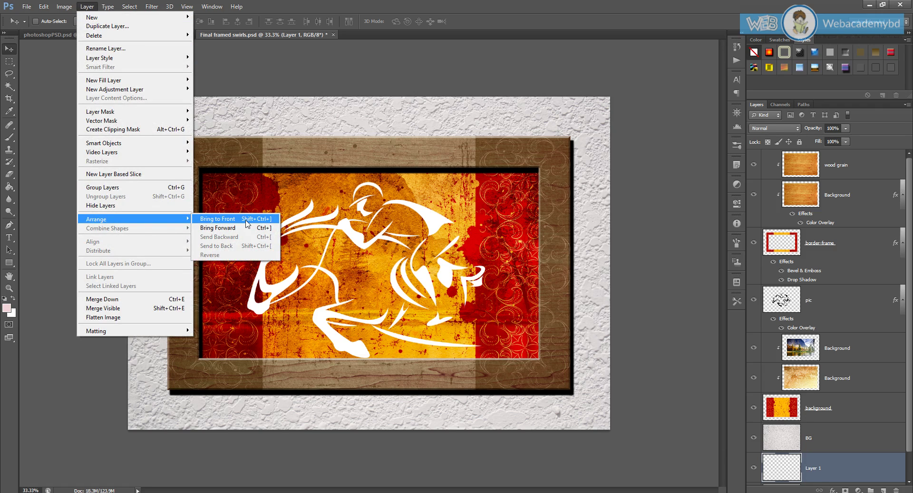
left_click(247, 223)
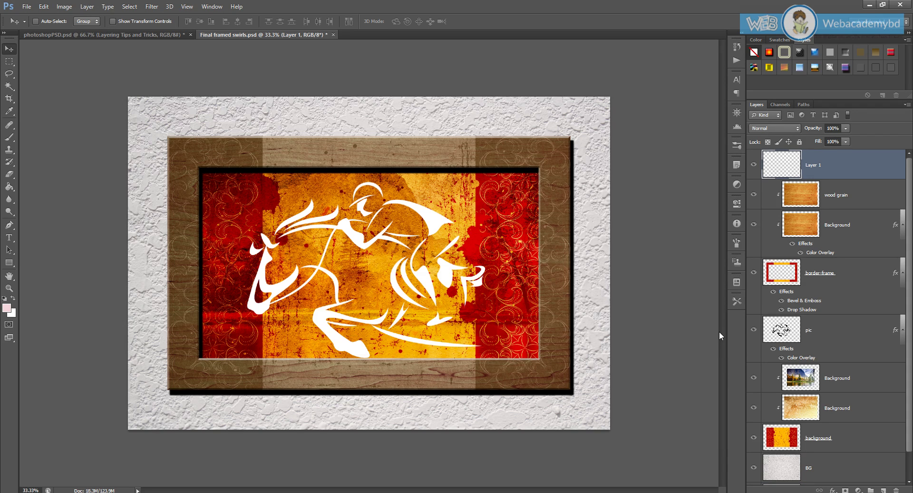
Reorder the empty layer by hand within the layer stack, ending with it on top above wood grain
scroll(821, 354, "down", 1)
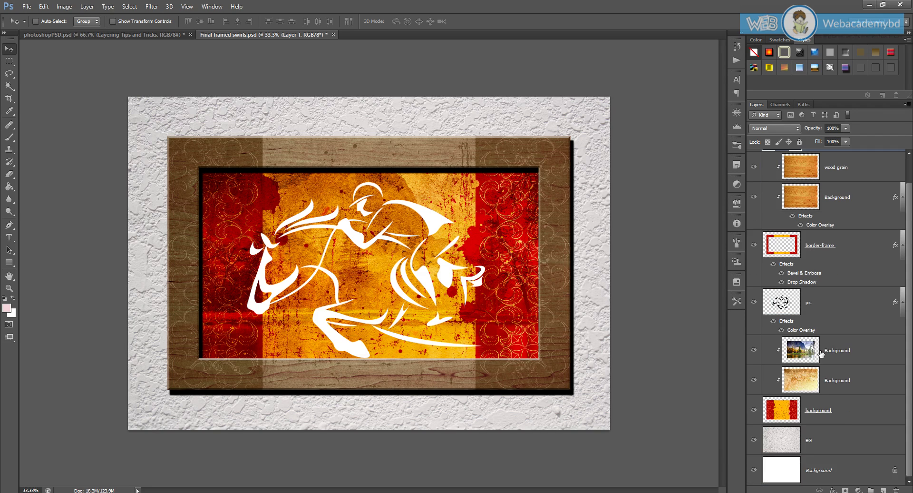
scroll(821, 354, "up", 1)
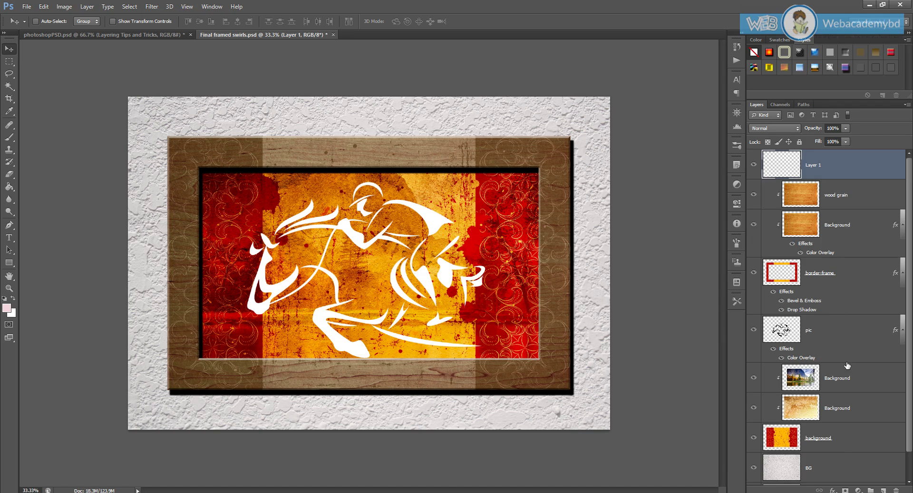
scroll(856, 388, "down", 1)
scroll(862, 392, "up", 1)
left_click_drag(820, 174, 841, 152)
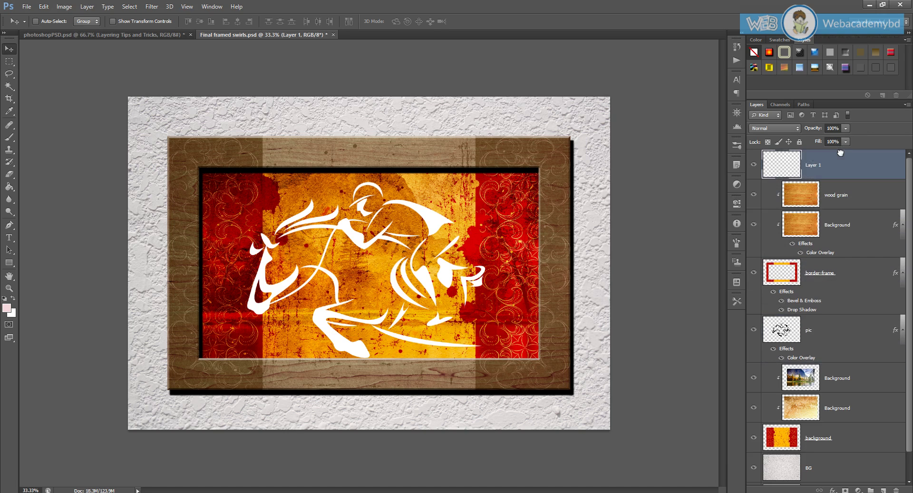
Send the empty layer backward one position at a time until it sits directly above border-frame
left_click(87, 6)
mouse_move(109, 220)
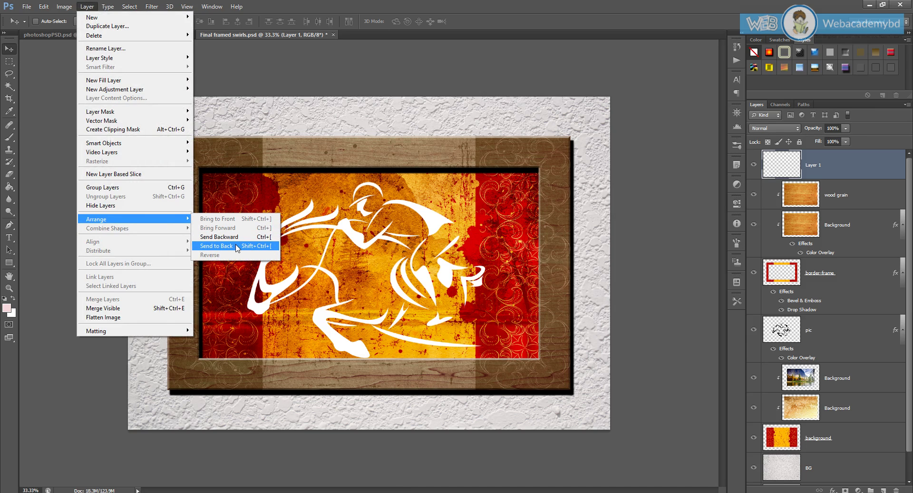
left_click(241, 237)
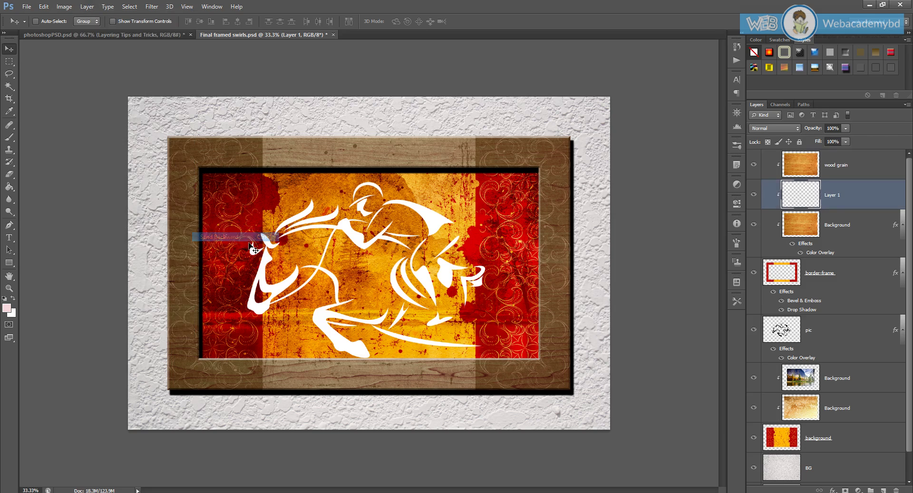
left_click(87, 6)
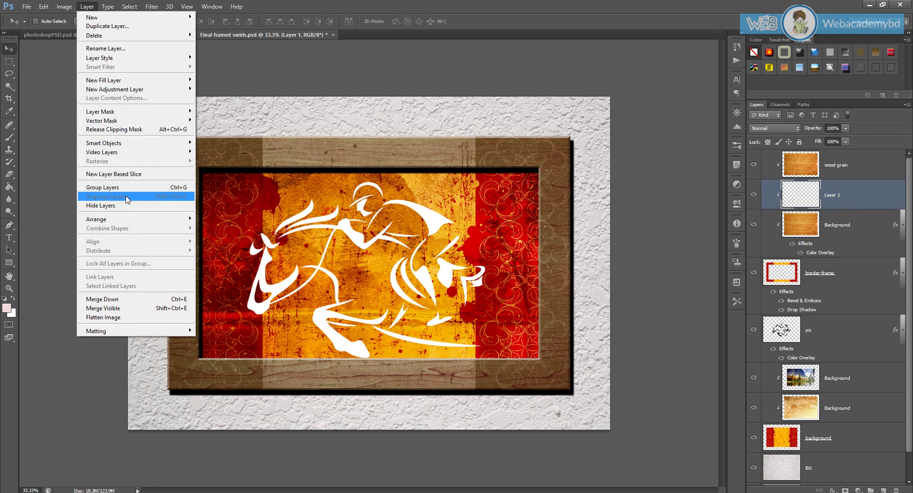
mouse_move(186, 220)
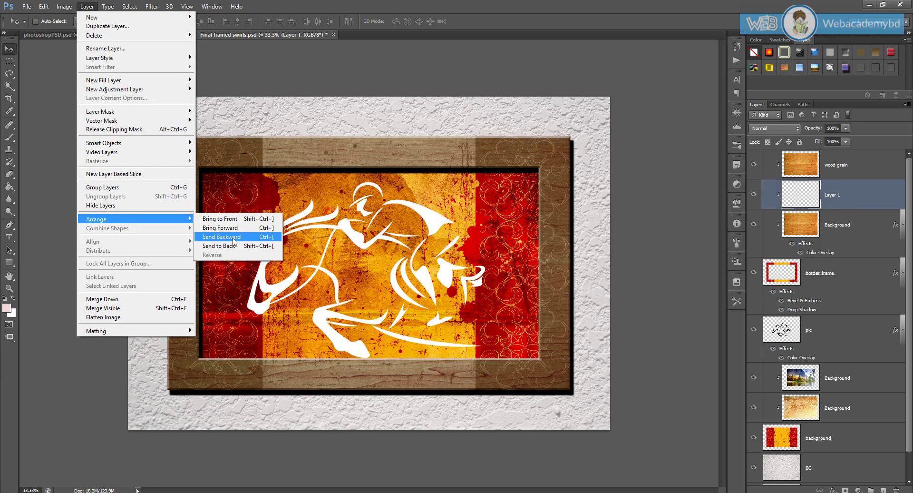
left_click(618, 215)
key("ctrl+bracketleft")
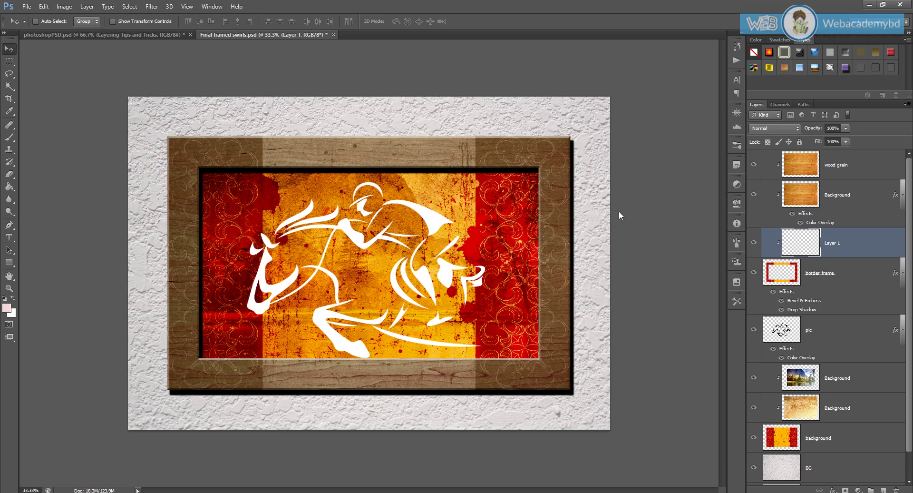
Step the empty layer backward and forward through the stack, finish at the top and delete it
key("ctrl+bracketleft")
key("ctrl+bracketright")
key("ctrl+bracketleft")
key("ctrl+bracketright")
key("ctrl+bracketleft")
key("ctrl+bracketleft")
key("ctrl+bracketright")
key("ctrl+bracketright")
key("ctrl+bracketright")
key("ctrl+bracketright")
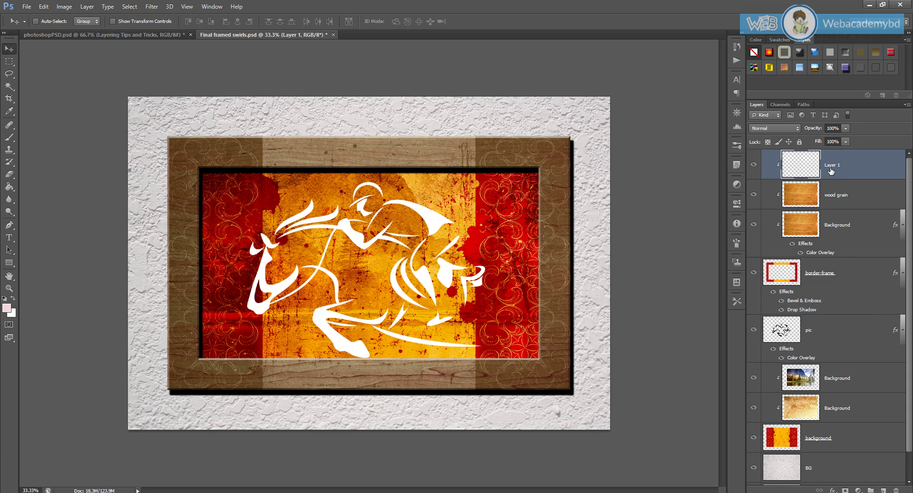
key("Delete")
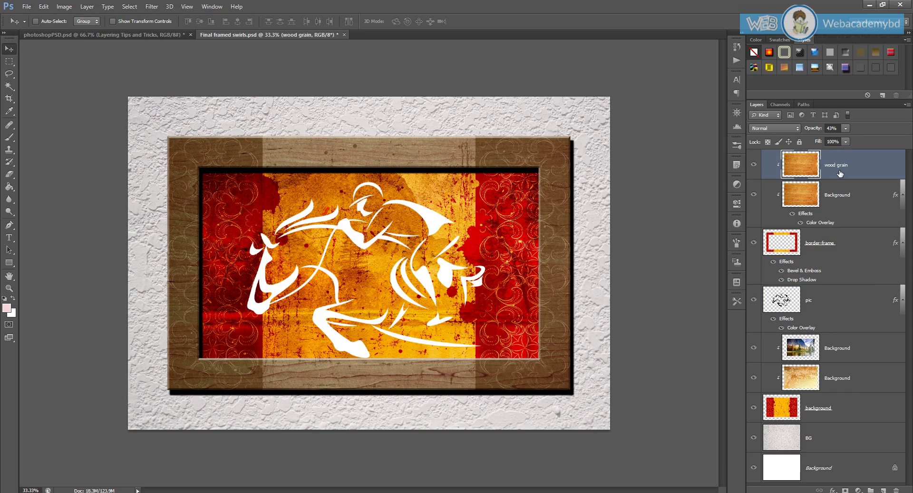
Reverse the stacking order of wood grain and the Background layer directly beneath it, and undo the reversal
left_click(838, 199, "shift")
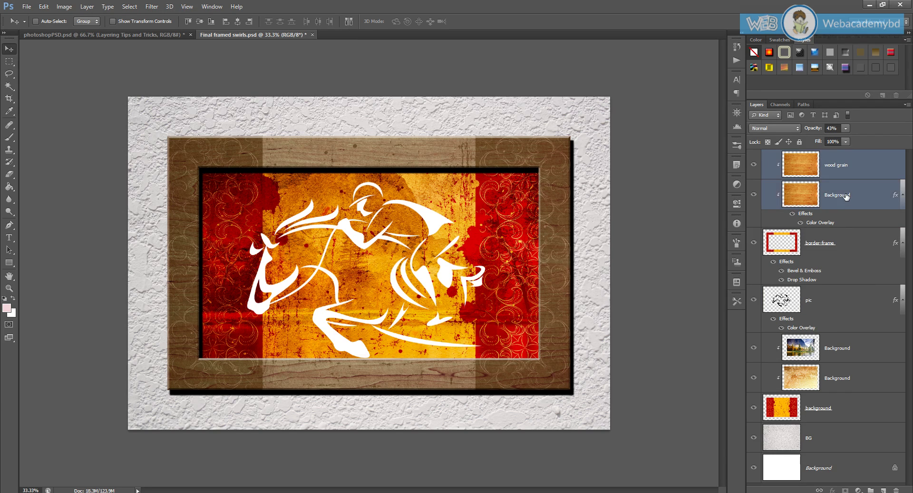
left_click(87, 6)
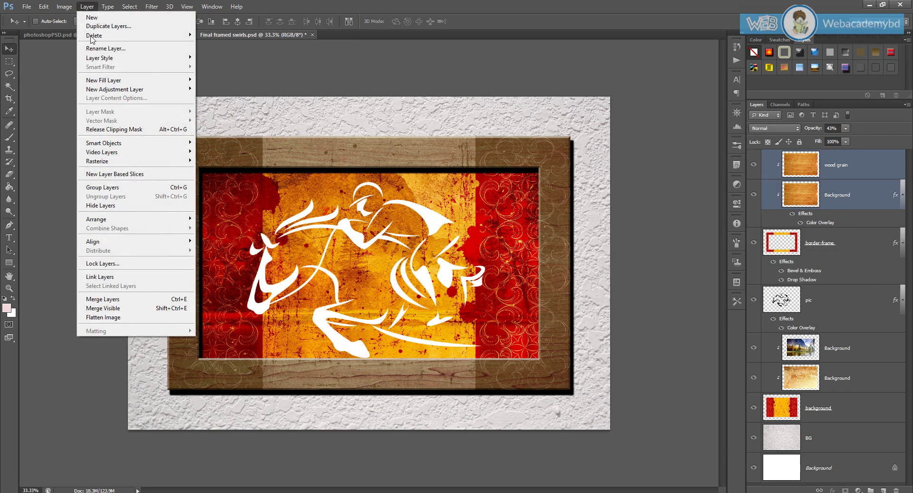
mouse_move(137, 219)
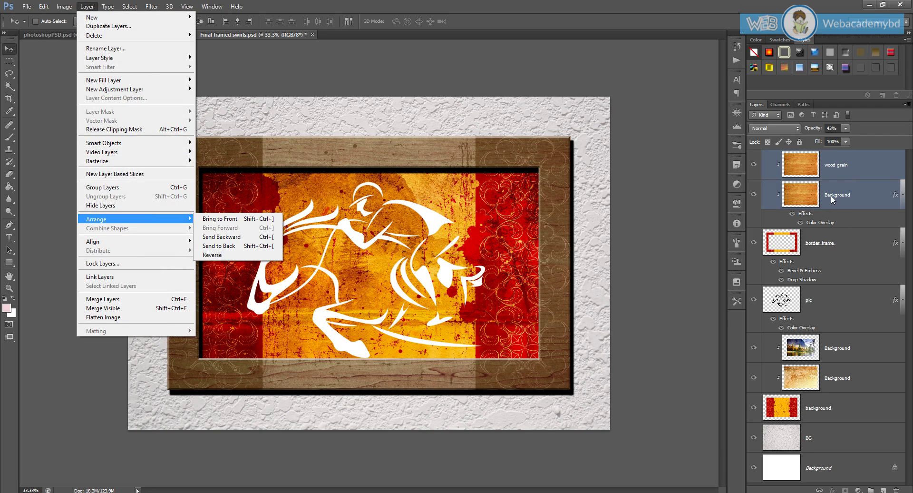
left_click(220, 255)
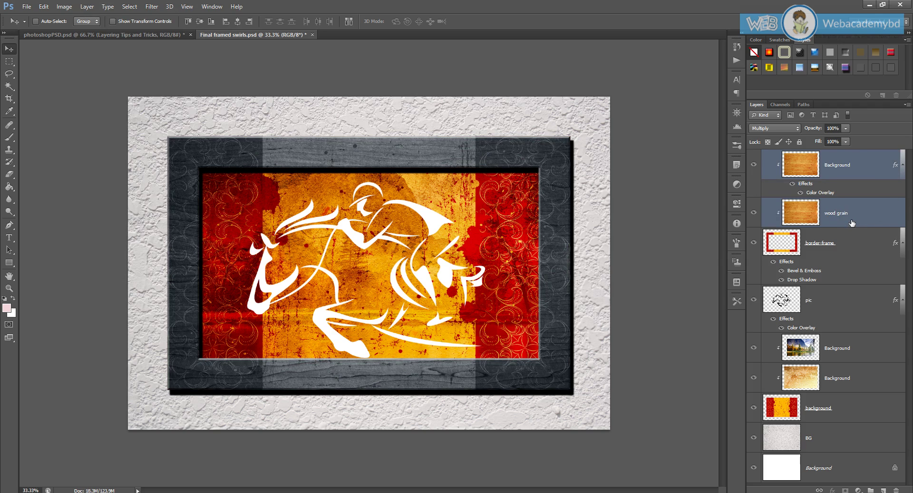
key("ctrl+z")
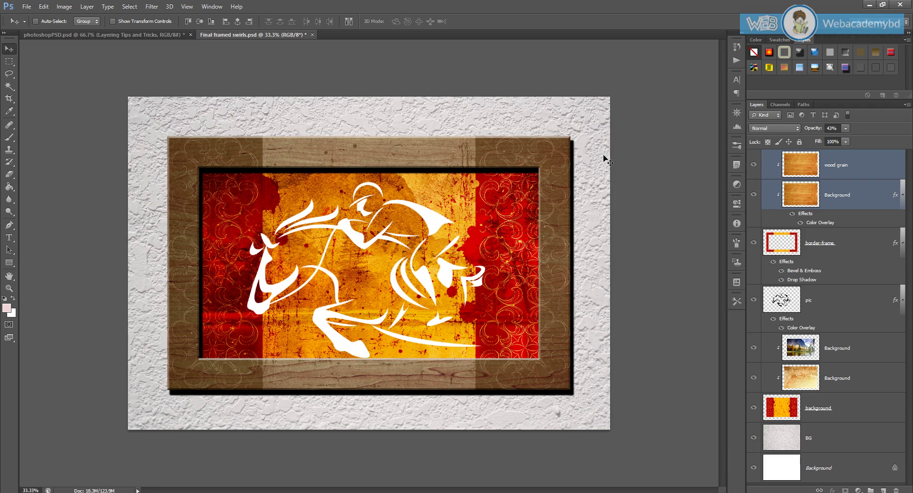
Review the most recent entries in the document's history
left_click(737, 49)
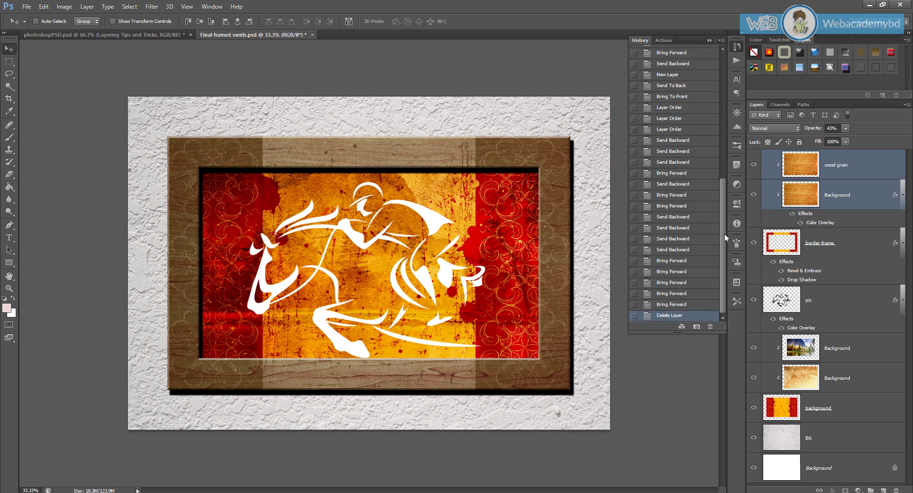
mouse_move(724, 233)
left_mouse_down()
mouse_move(724, 113)
mouse_move(725, 242)
left_mouse_up()
left_click(708, 40)
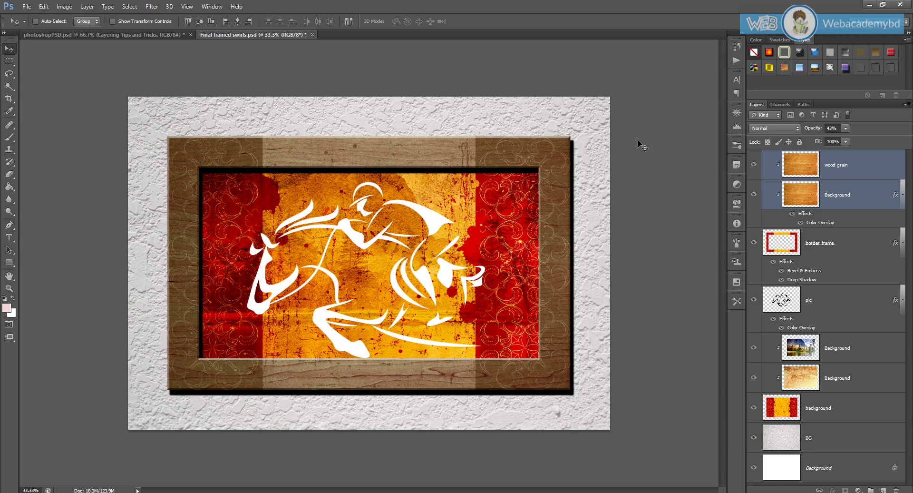
Examine the number of history states in the performance preferences and leave without changing anything
key("i")
key("ctrl+k")
left_click(44, 7)
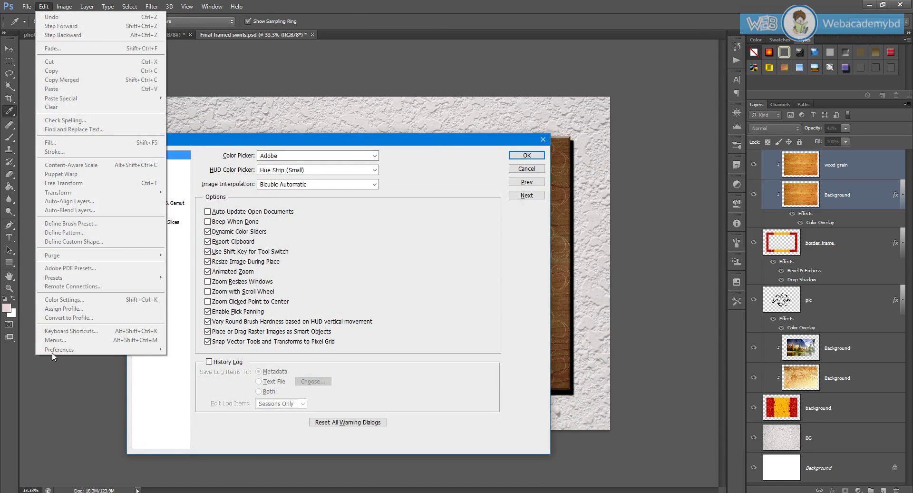
left_click(412, 300)
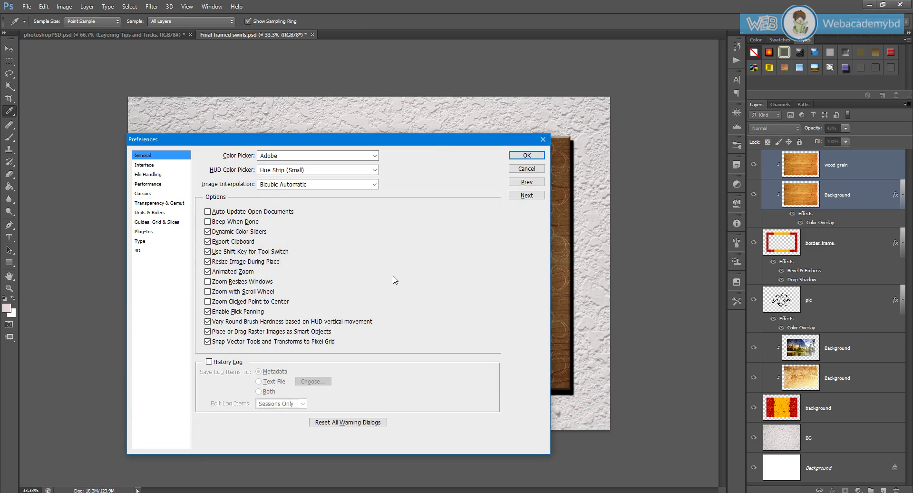
left_click(148, 185)
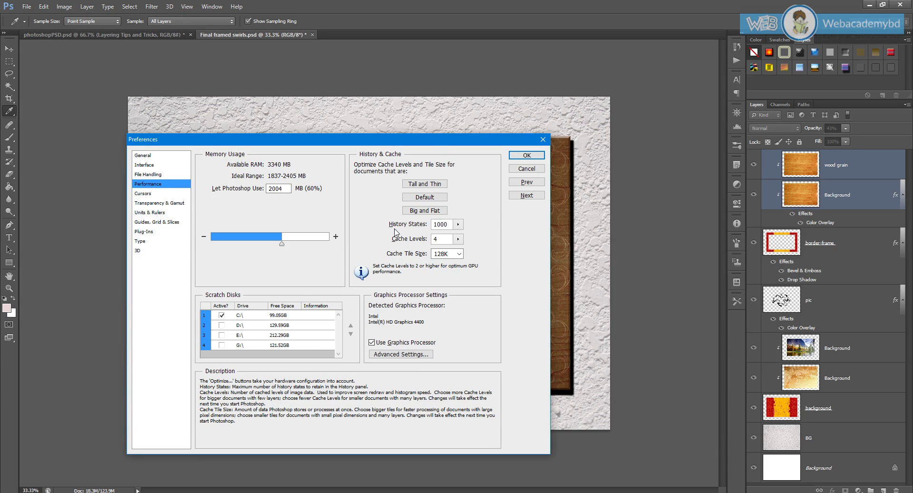
double_click(449, 225)
left_click(545, 143)
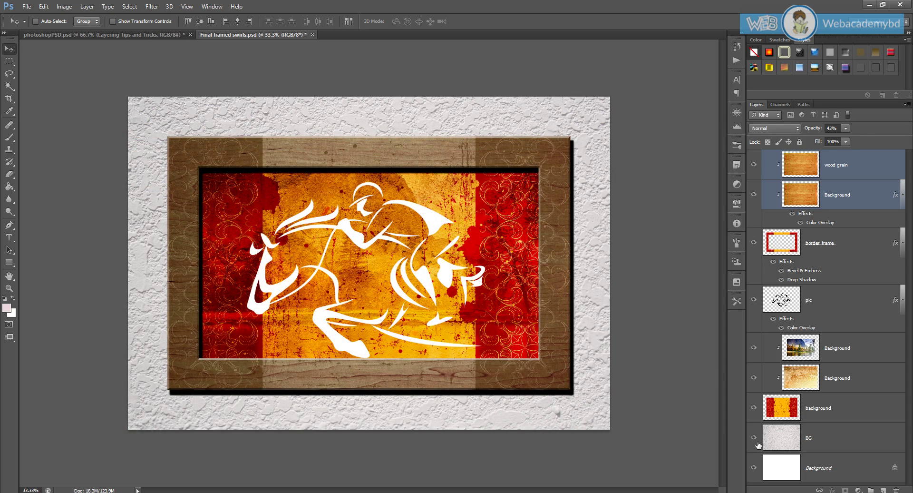
Hide the locked Background layer and the BG texture layer above it
left_click(754, 467)
left_click(753, 437)
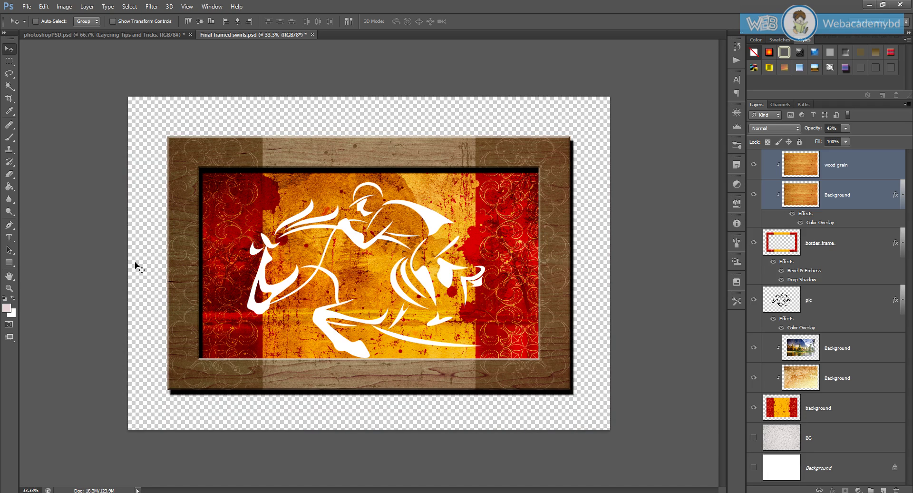
Set the transparency grid colors to Medium in the preferences and change the second grid color to a darker gray
key("ctrl+k")
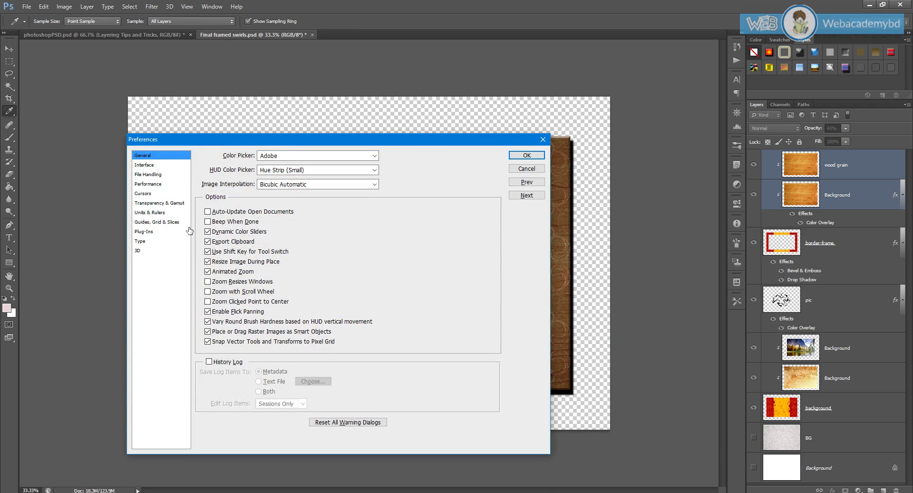
left_click(156, 204)
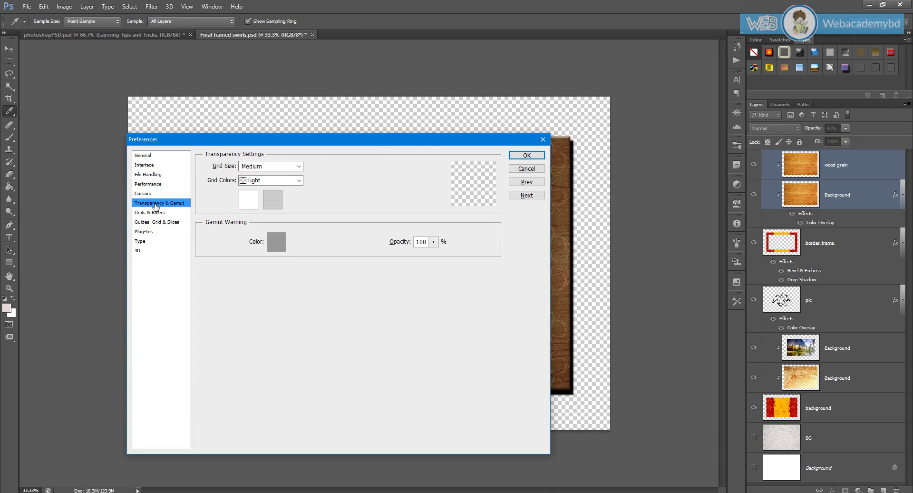
left_click(294, 181)
left_click(283, 218)
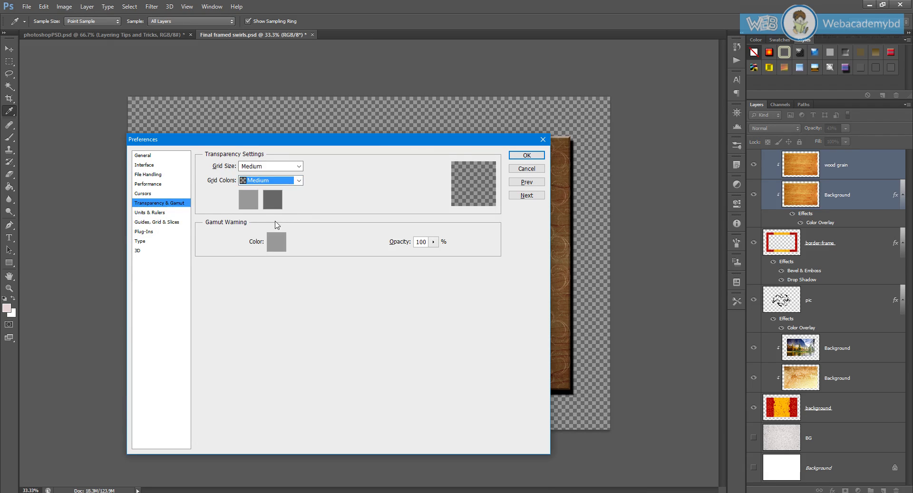
left_click(274, 201)
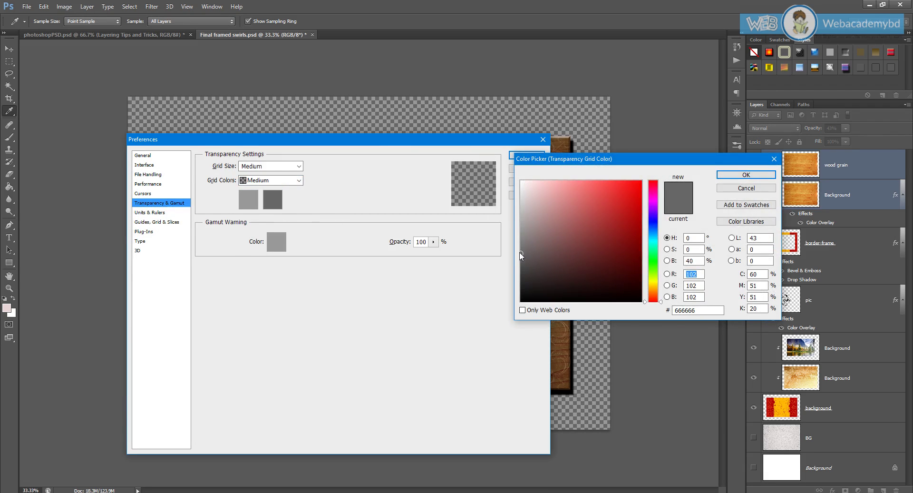
left_click(521, 267)
left_click(758, 177)
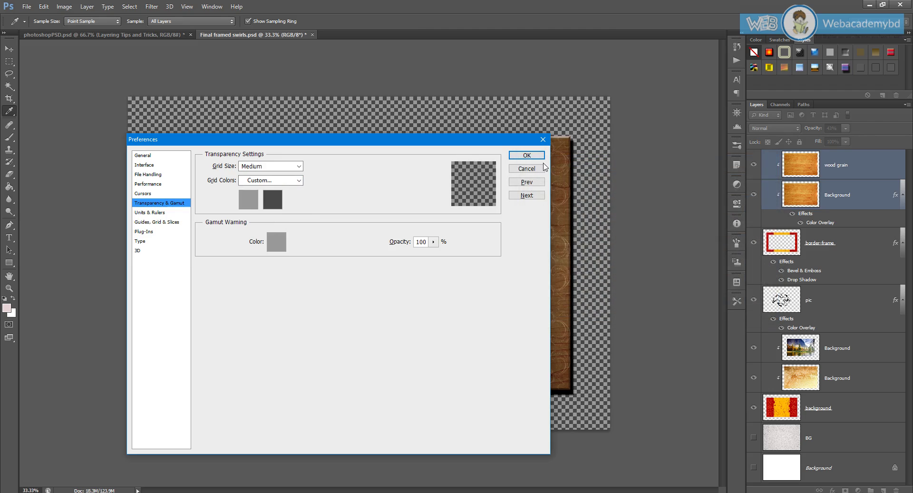
left_click(539, 156)
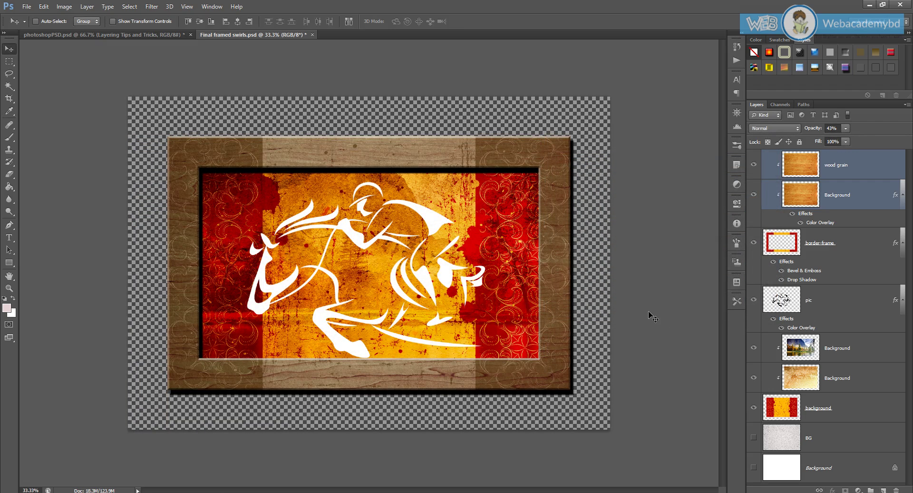
Show the BG texture layer, select the border-frame layer and move the layer selection down to the pic layer
left_click(754, 437)
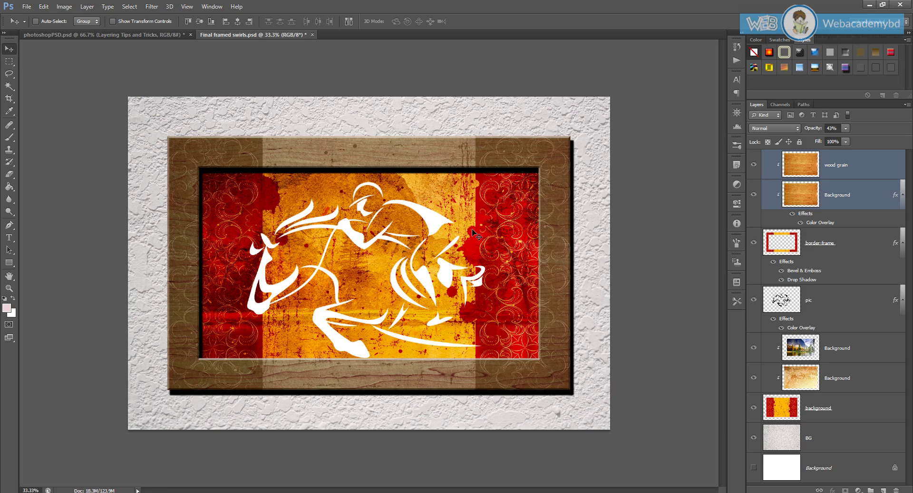
left_click(848, 249)
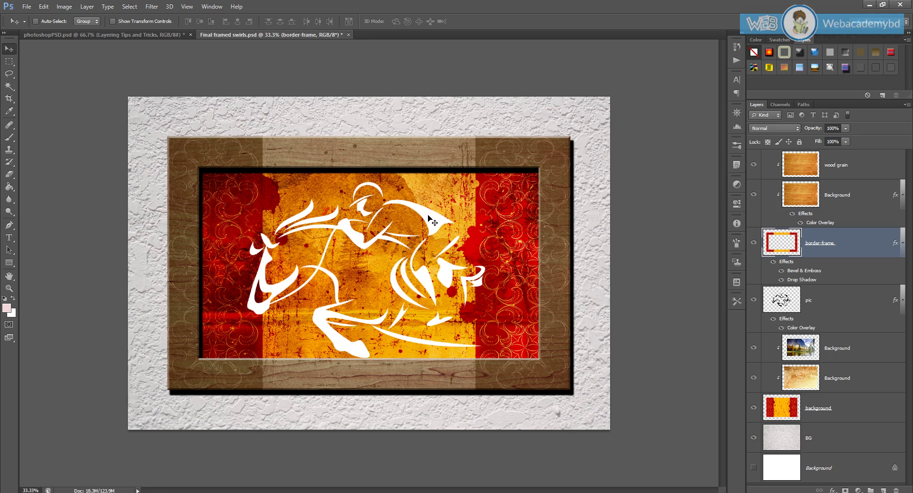
key("alt")
key("alt+bracketleft")
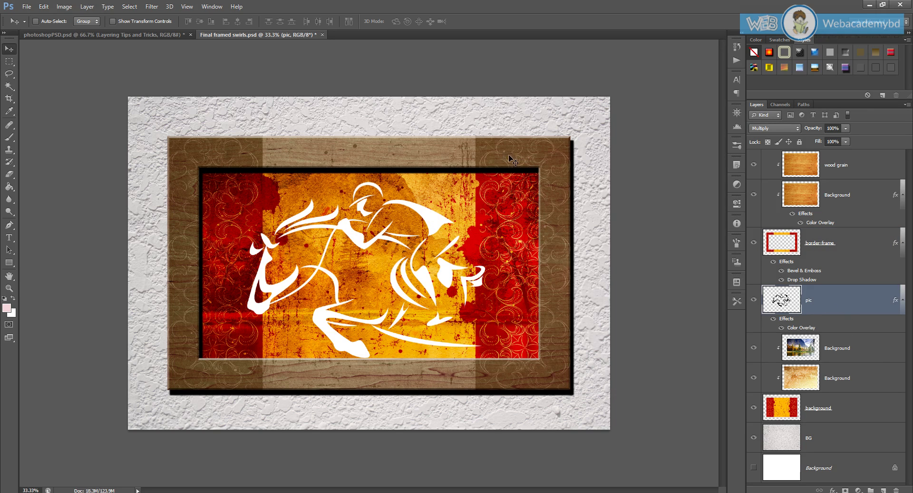
Try selecting layers straight from the canvas by picking the wooden frame and the BG texture, alternating with selections in the layer stack
left_click(473, 154, "ctrl")
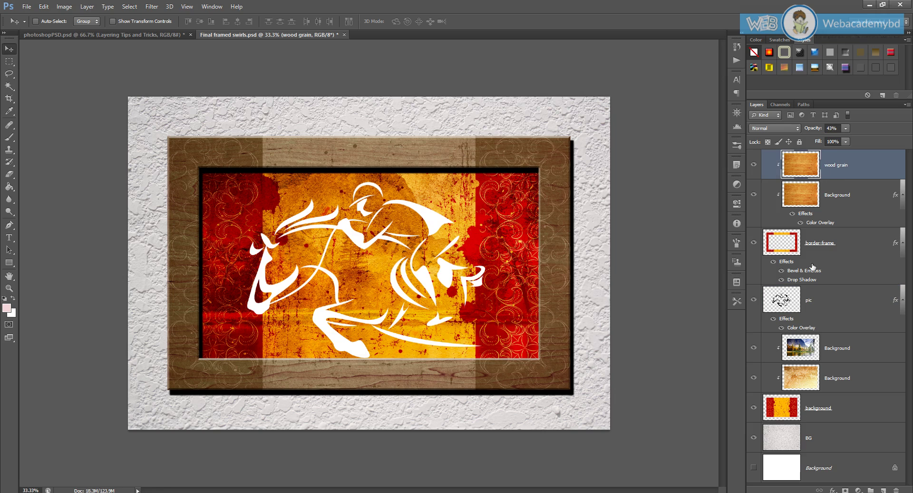
left_click(839, 245)
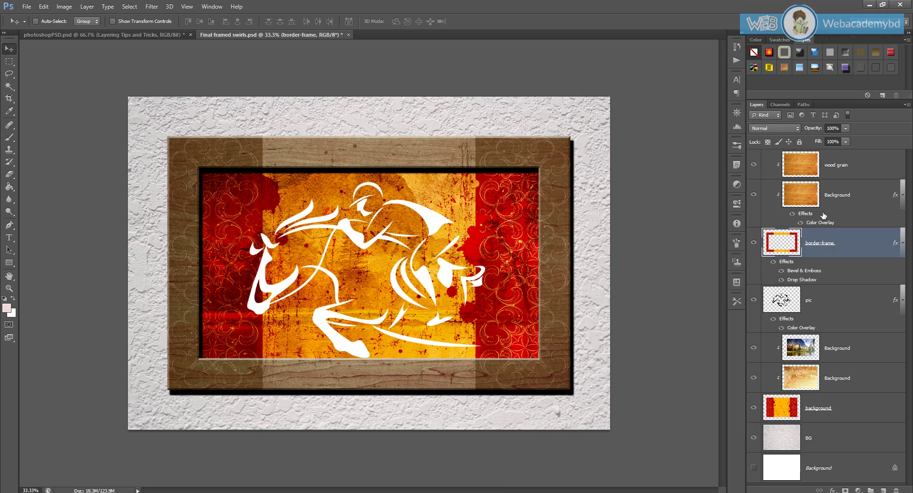
left_click(602, 123, "ctrl")
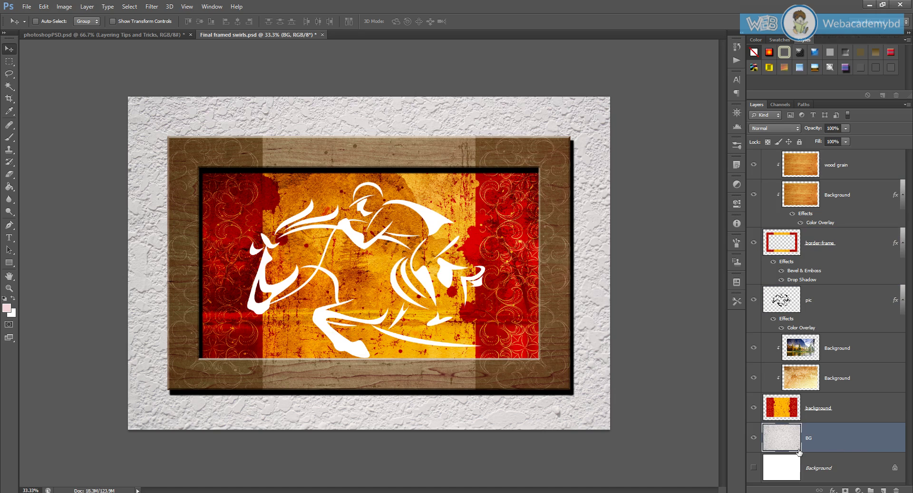
left_click(829, 464)
left_click(826, 446)
left_click(553, 162, "ctrl")
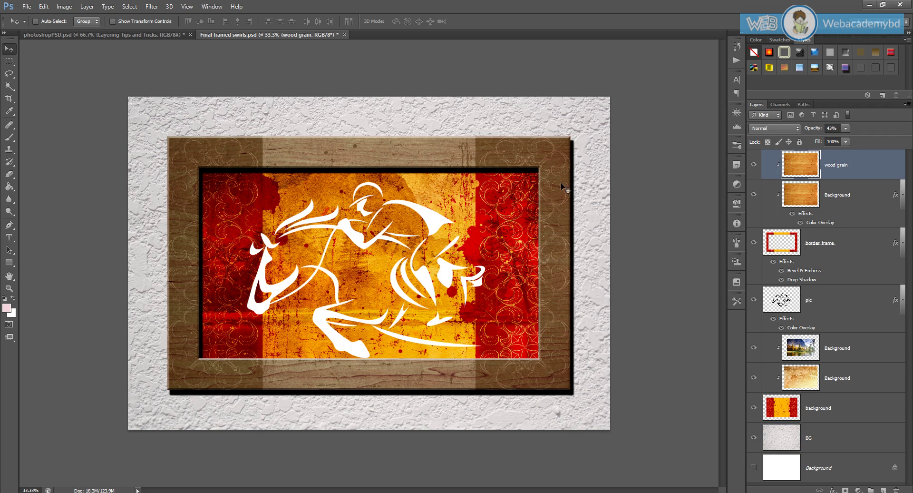
Select the border-frame layer together with the Background and wood grain layers clipped above it and merge them into one layer
left_click(817, 252)
left_click(832, 167, "shift")
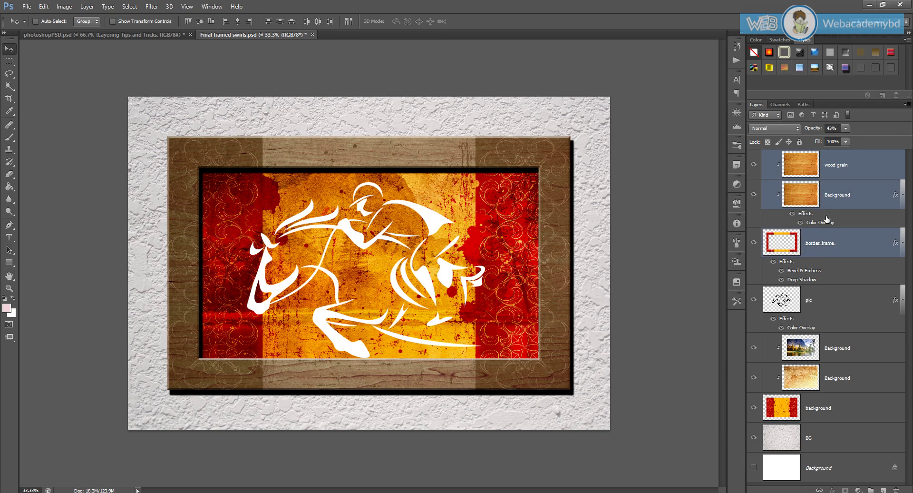
left_click(851, 249)
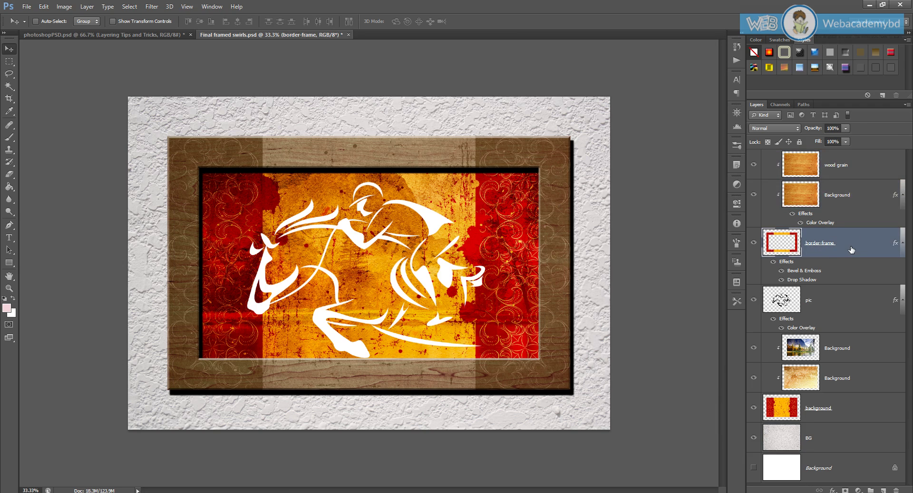
left_click(842, 166, "shift")
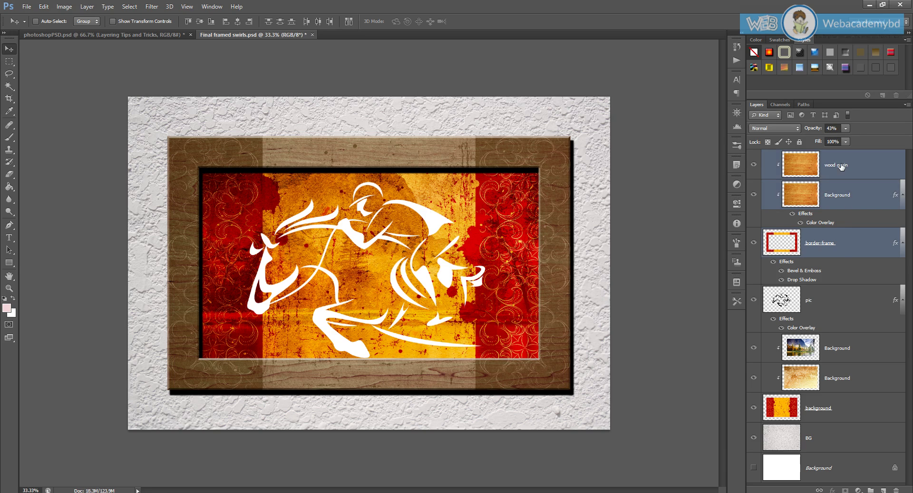
left_click(843, 247)
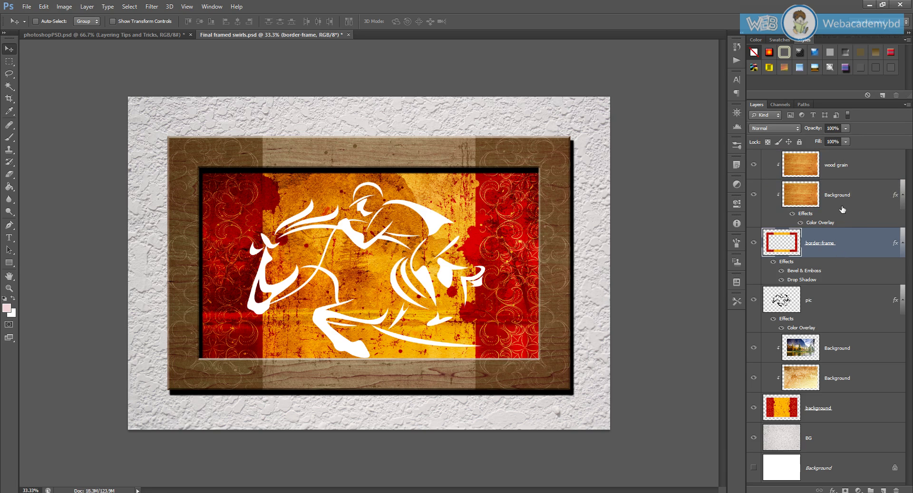
left_click(842, 195, "shift")
left_click(839, 165, "shift")
left_click(839, 254)
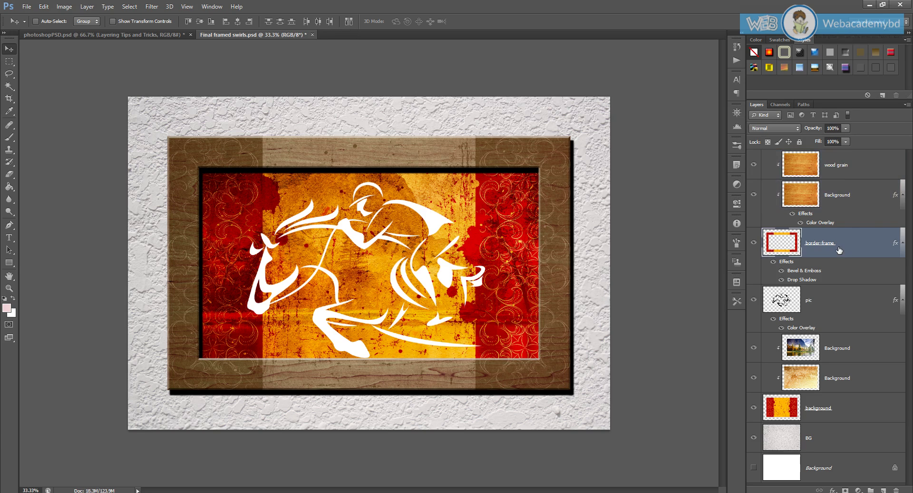
left_click(833, 172, "shift")
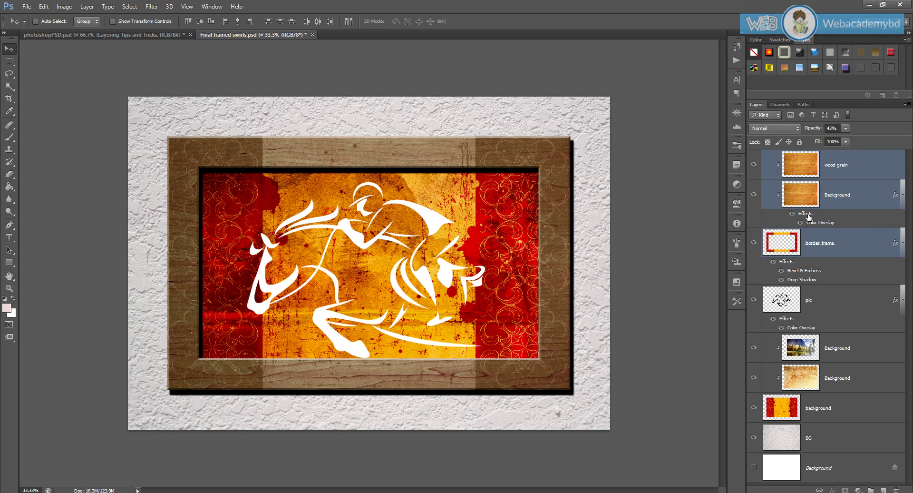
right_click(847, 167)
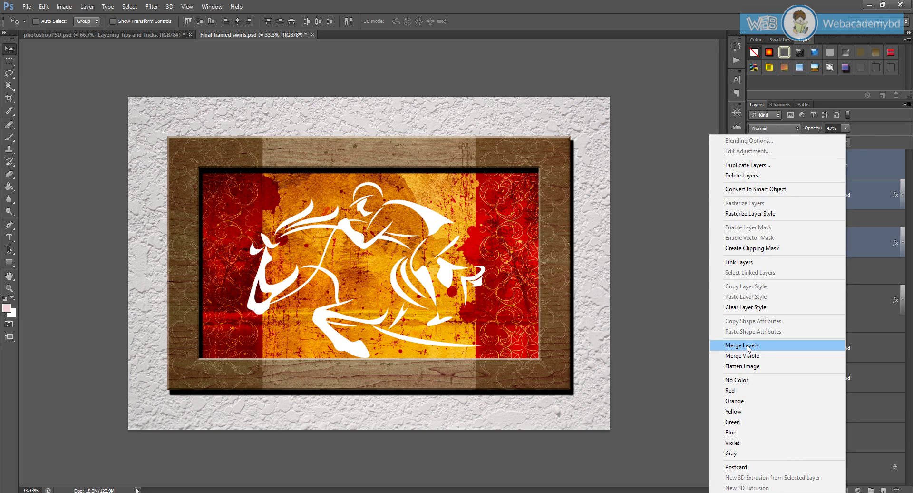
left_click(749, 346)
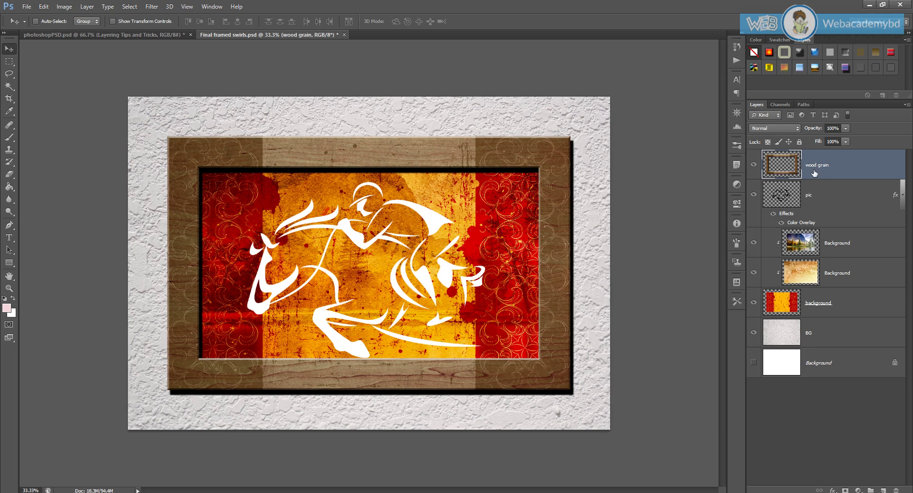
Examine the merged wood grain frame layer by selecting it and switching its visibility off and on
left_click(827, 194)
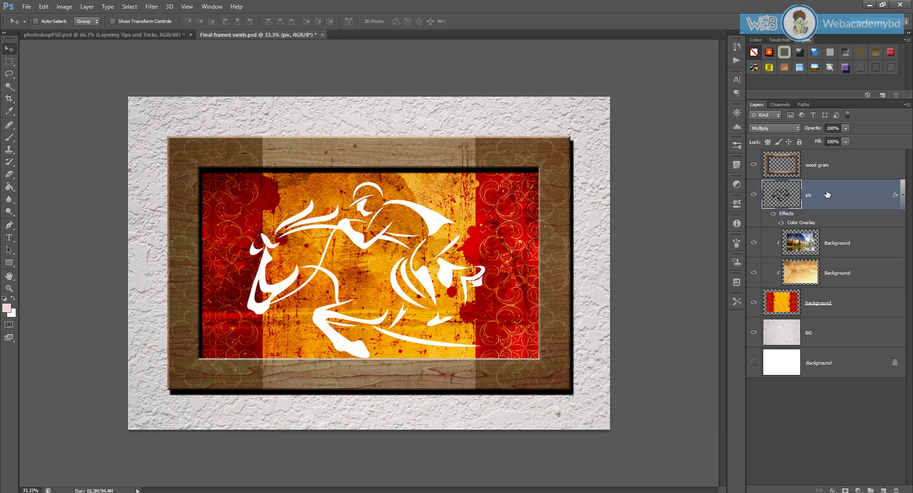
left_click(828, 173)
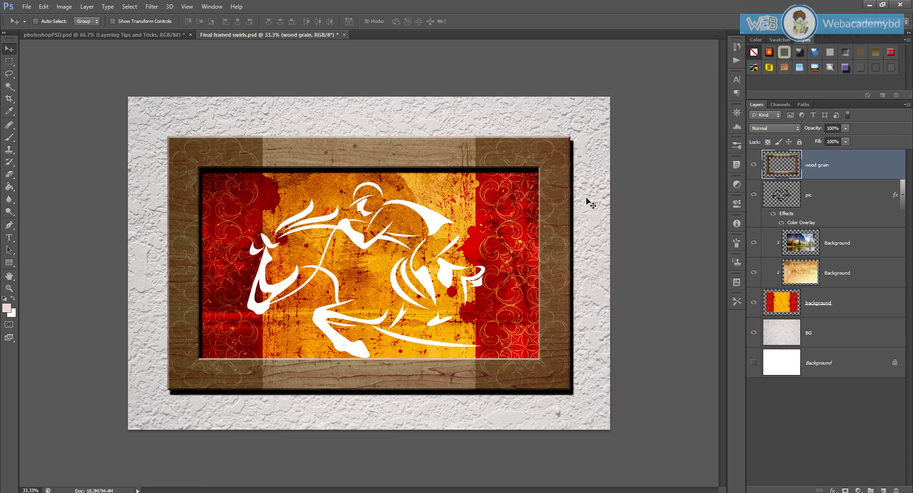
key("alt+bracketleft")
key("alt+bracketright")
left_click(754, 166)
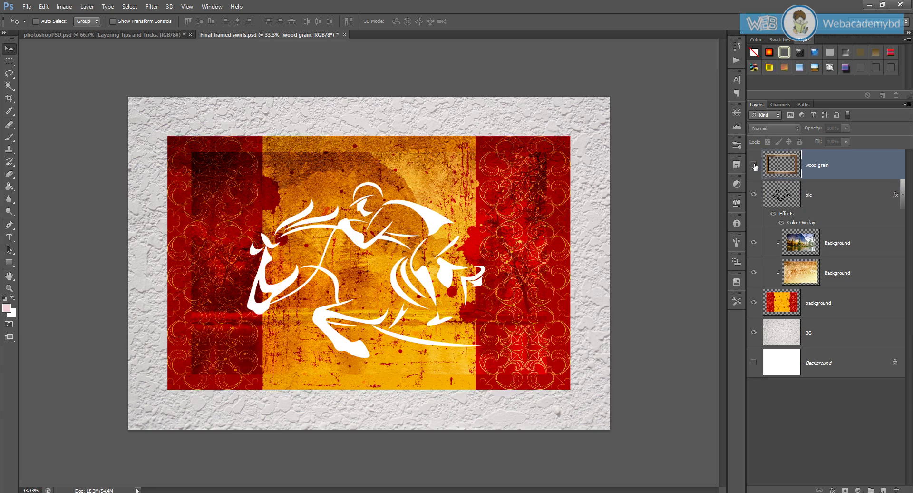
left_click(754, 165)
left_click(753, 165)
left_click(754, 165)
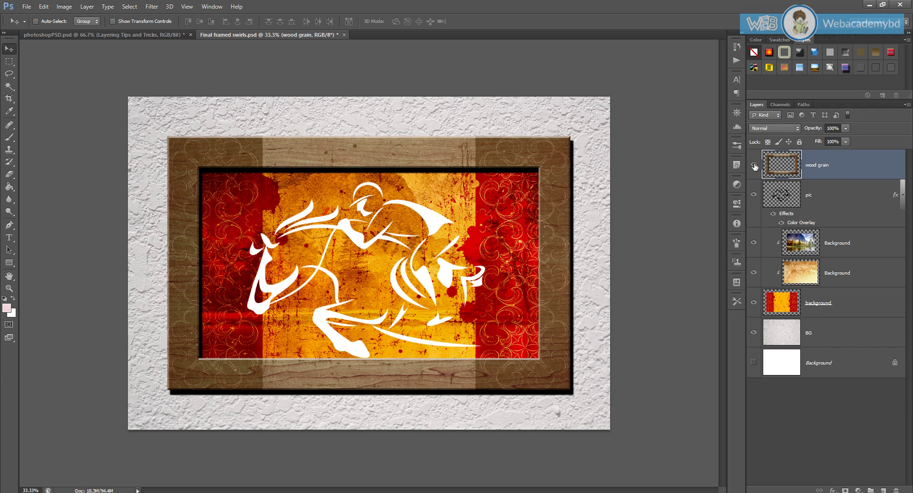
Undo the merge of the frame layers and select the border-frame layer
key("ctrl+alt+z")
key("ctrl+alt+z")
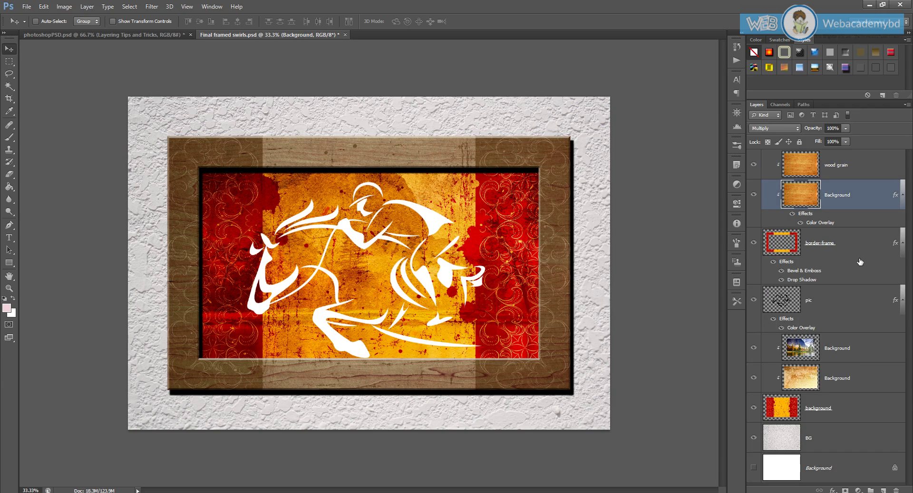
left_click(805, 236)
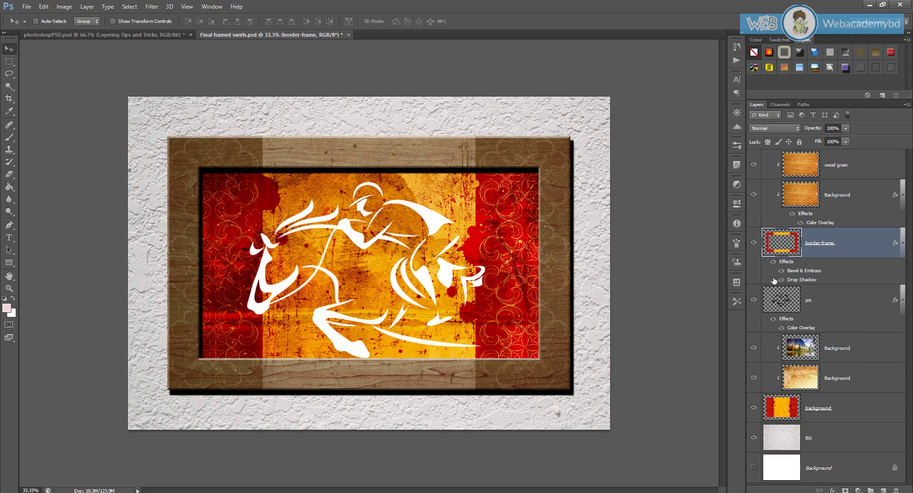
Switch the border-frame and pic layers off and on, and hide every layer except pic
left_click(753, 243)
left_click(754, 244)
left_click(754, 300)
left_click(754, 300)
left_click(754, 300, "alt")
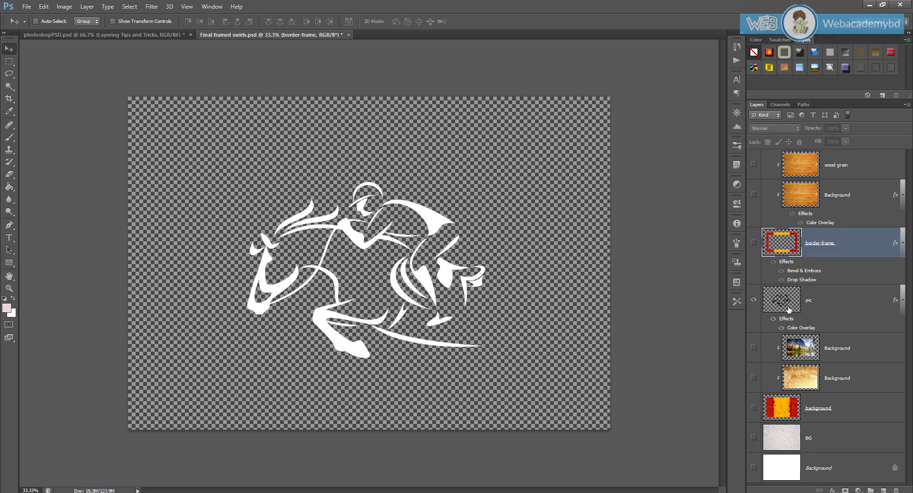
Select the pic layer and show all other layers through its visibility options
left_click(795, 305)
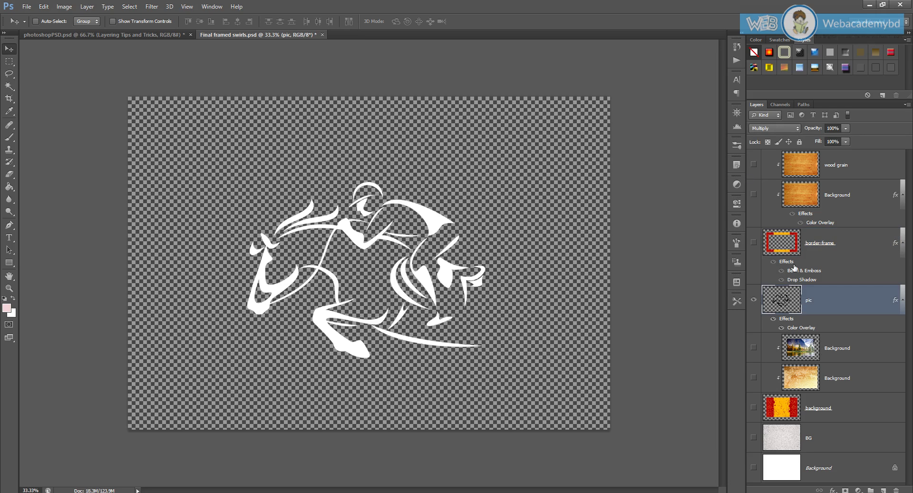
right_click(754, 303)
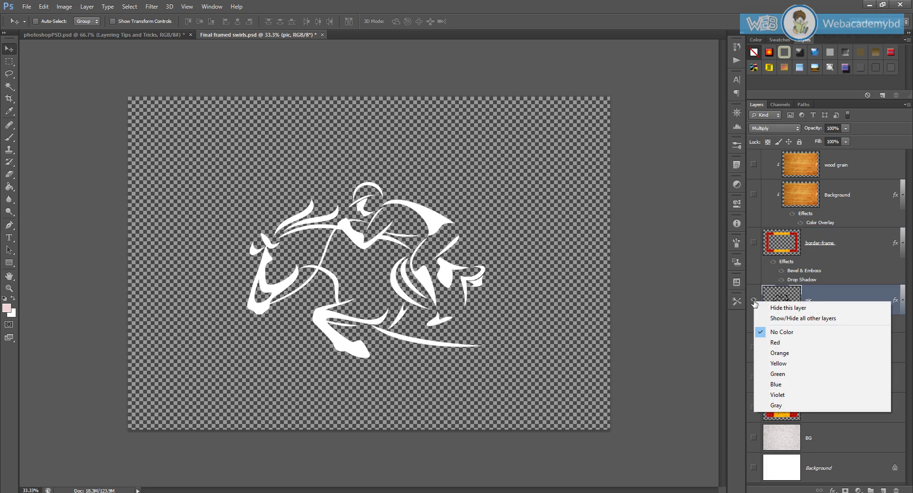
left_click(794, 324)
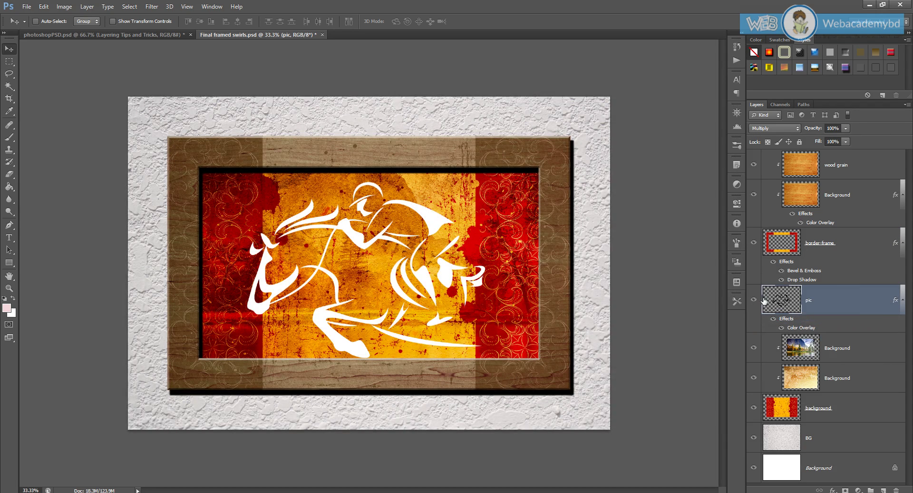
Give the lowercase background layer a Red color label and reset the label to No Color
left_click(835, 409)
right_click(834, 409)
right_click(751, 405)
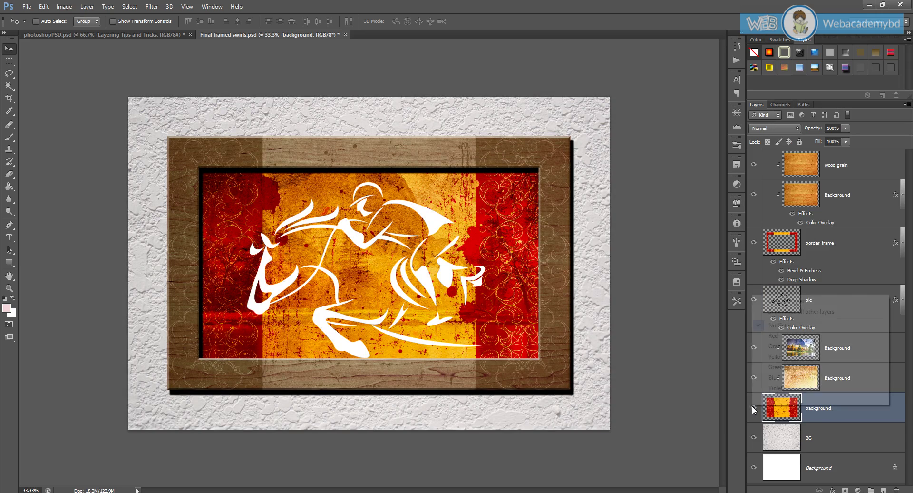
left_click(775, 337)
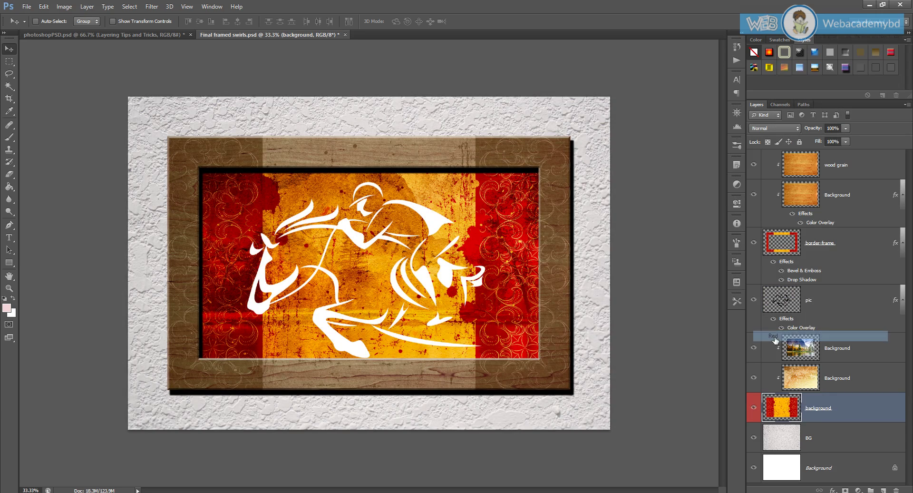
right_click(754, 414)
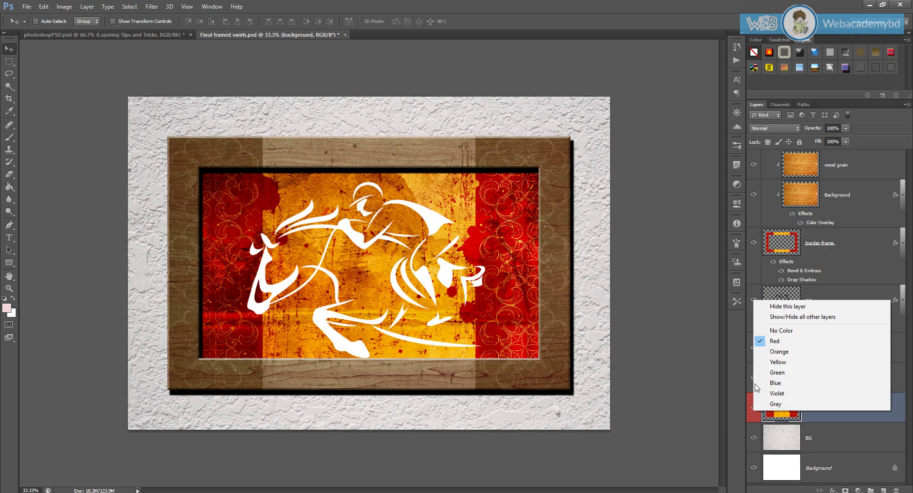
left_click(773, 329)
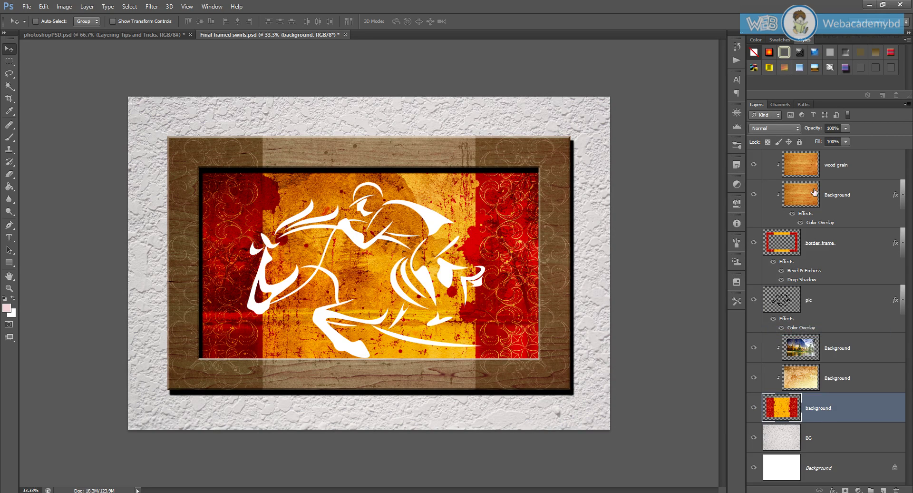